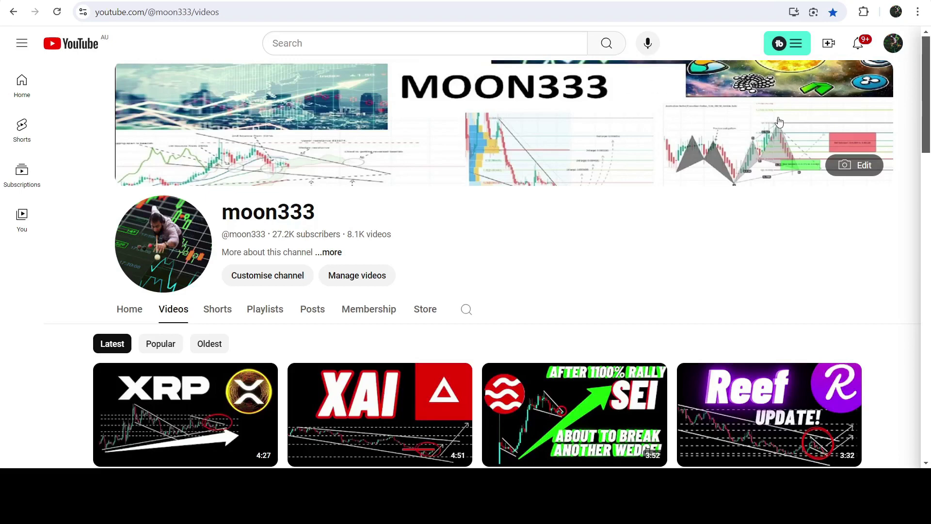
# Browse the latest crypto coin videos on the YouTube channel's videos page.
pyautogui.scroll(-6, 778, 125)
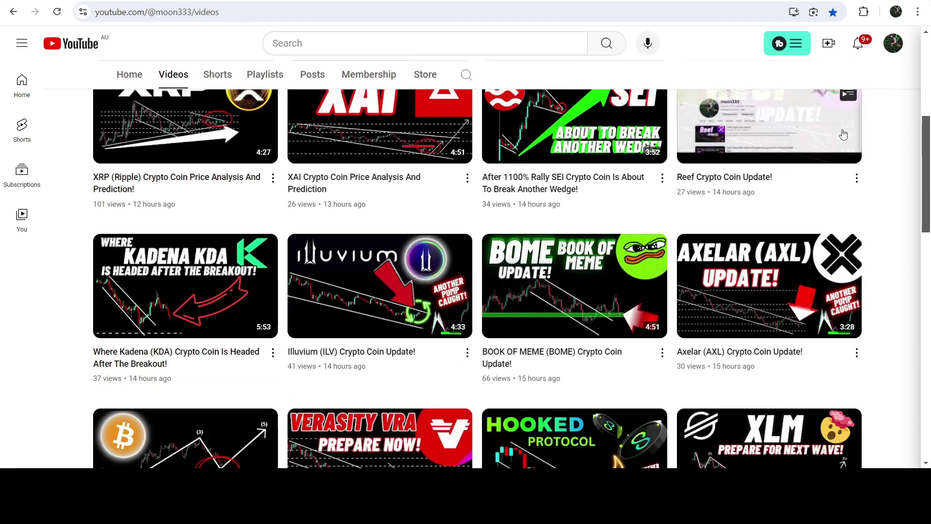
pyautogui.scroll(-5, 928, 235)
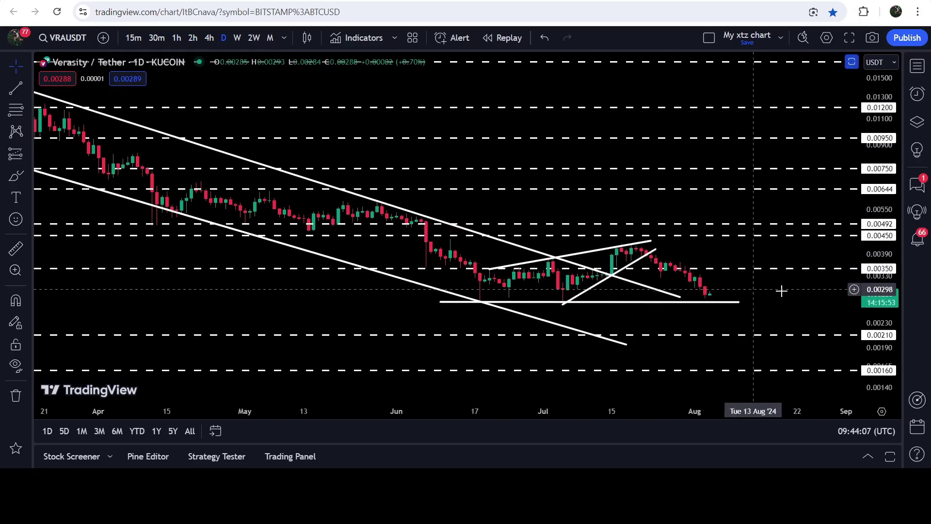
# Examine the VRAUSDT daily support line near 0.00270 on TradingView, and switch the chart to weekly with a compressed price scale.
pyautogui.moveTo(865, 318); pyautogui.dragTo(871, 284)
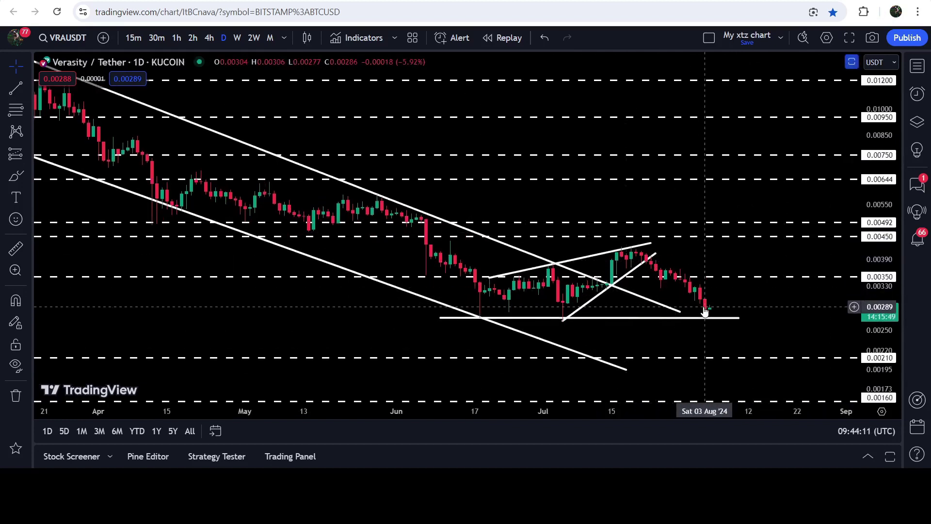
pyautogui.click(582, 318)
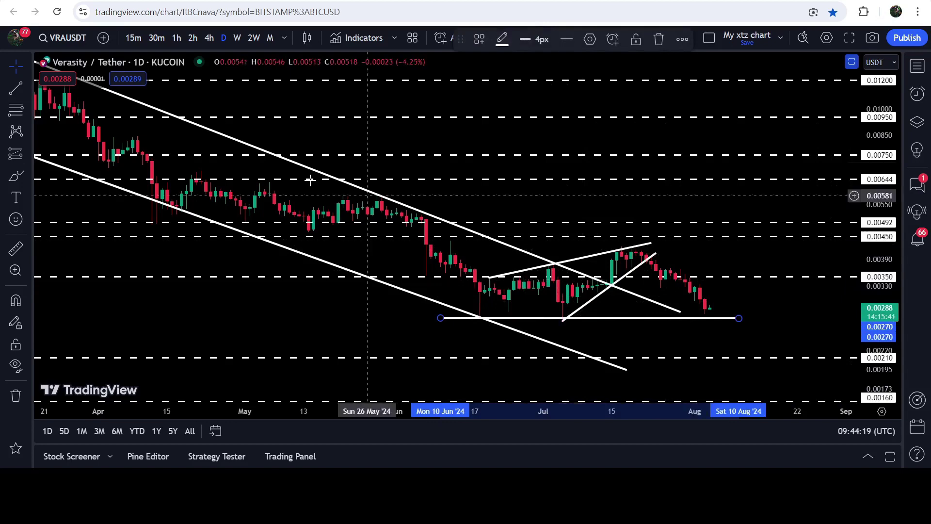
pyautogui.click(238, 40)
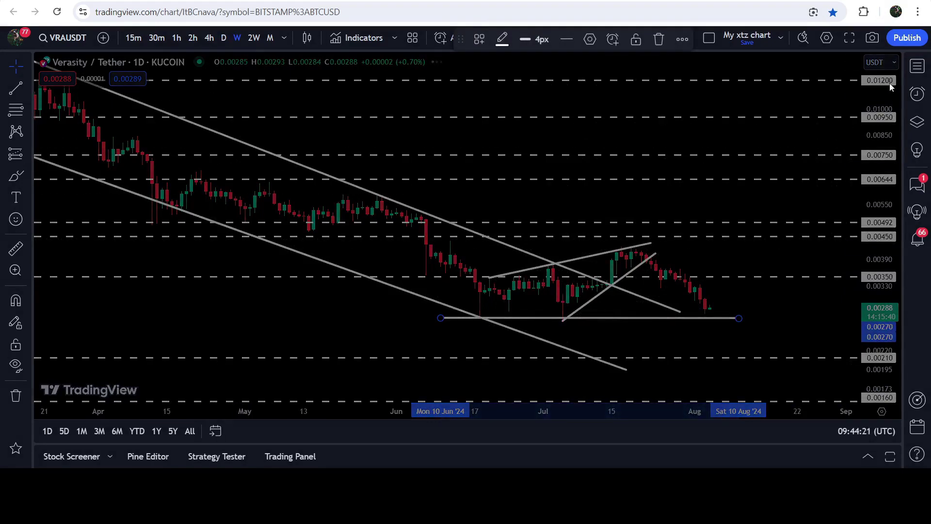
pyautogui.moveTo(890, 88); pyautogui.dragTo(878, 310)
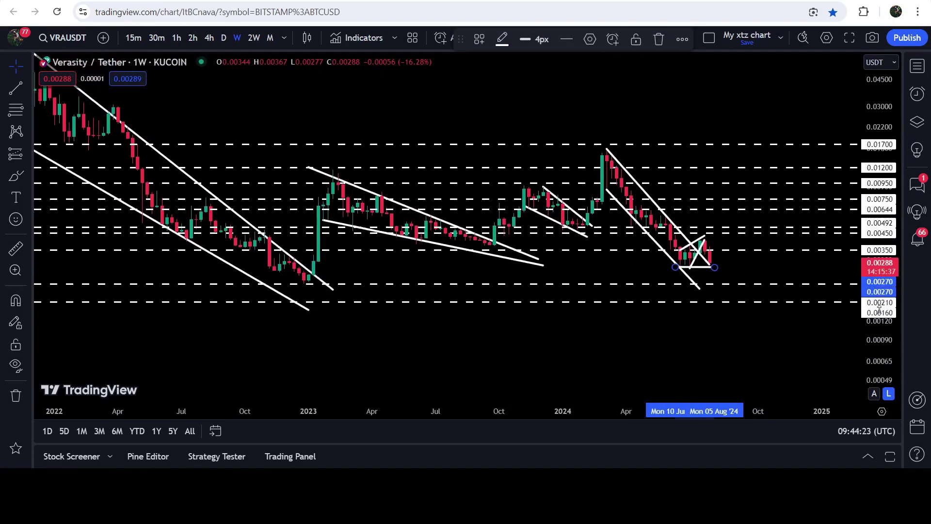
pyautogui.moveTo(305, 114); pyautogui.dragTo(367, 139)
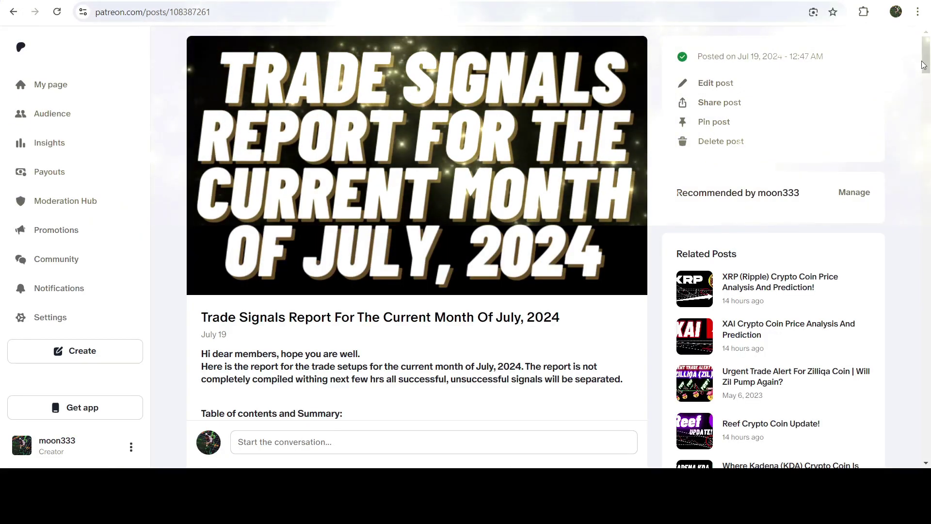
# Open the RAD trade signal from the July 2024 trade signals report on Patreon and follow it to its TradingView idea.
pyautogui.moveTo(925, 61)
pyautogui.mouseDown()
pyautogui.moveTo(926, 156)
pyautogui.moveTo(927, 46)
pyautogui.mouseUp()
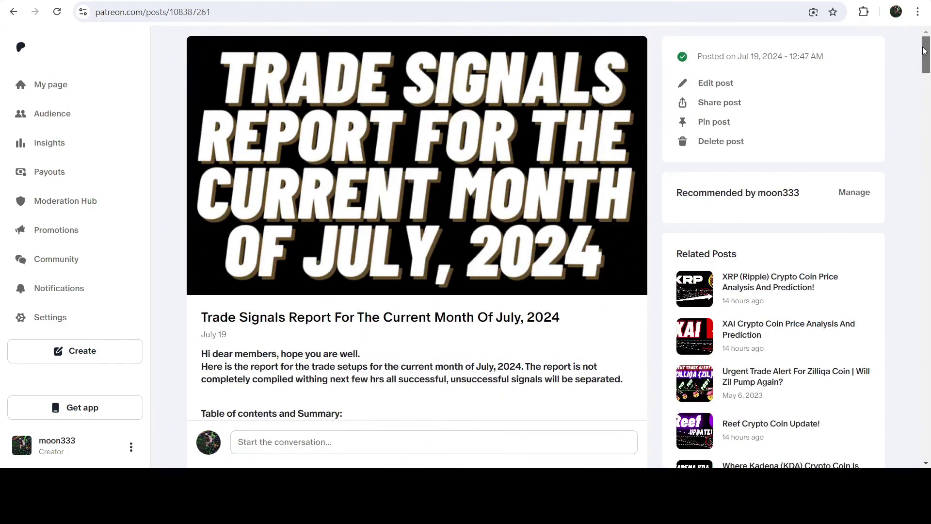
pyautogui.moveTo(928, 57); pyautogui.dragTo(929, 173)
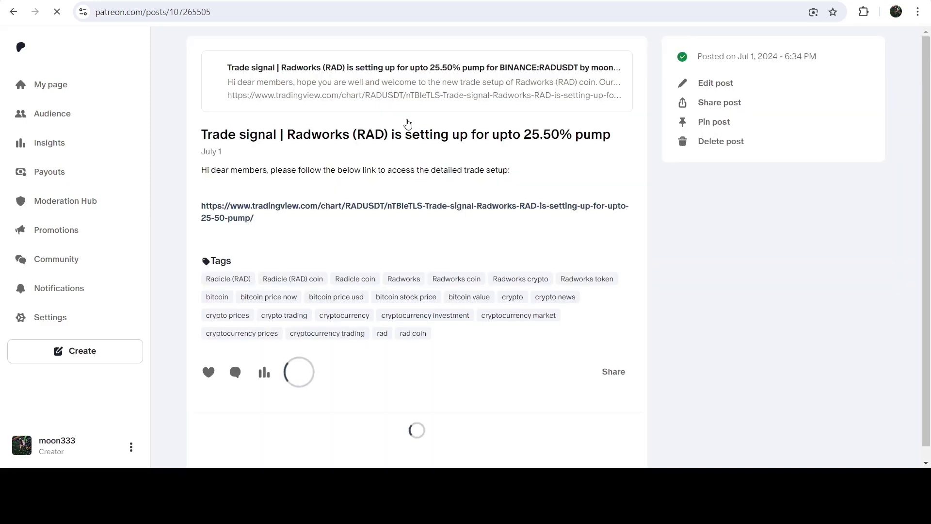
pyautogui.click(406, 120)
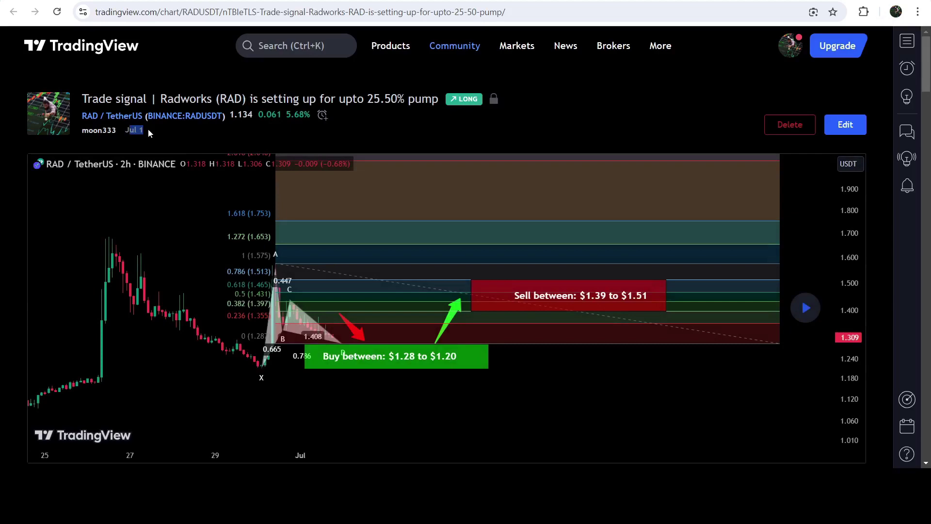
# Read the buy range, sell range and stop loss in the Radworks (RAD) trade idea's description.
pyautogui.moveTo(927, 65); pyautogui.dragTo(927, 177)
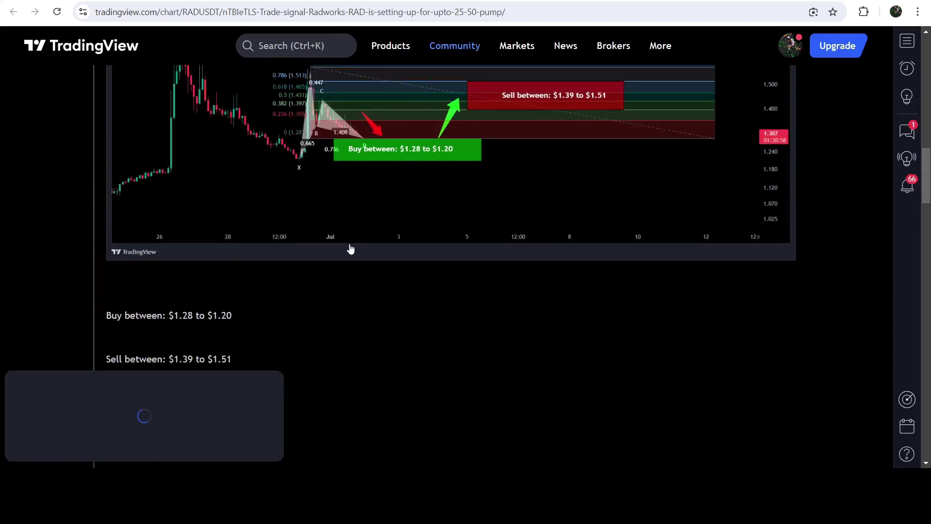
pyautogui.scroll(-3, 314, 228)
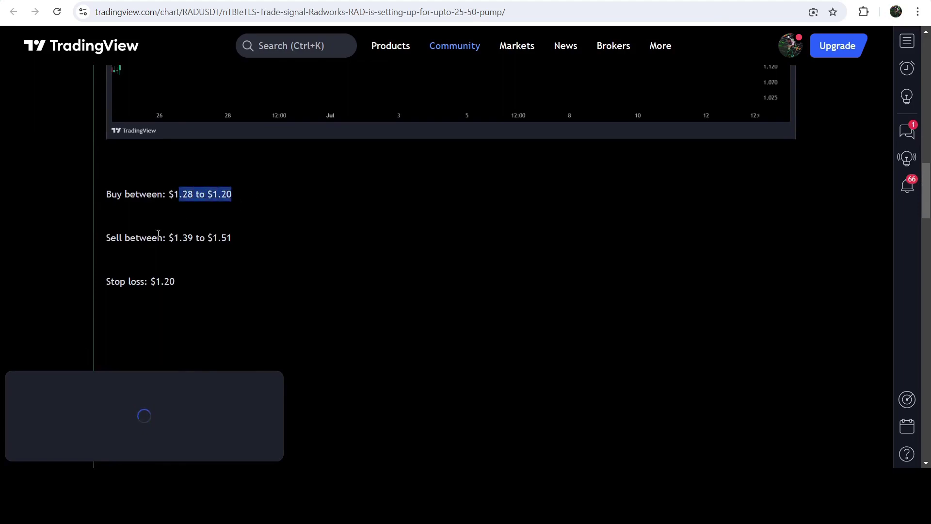
pyautogui.moveTo(167, 237); pyautogui.dragTo(253, 241)
pyautogui.click(146, 282)
# Play the RAD idea's chart forward and review the price action after July 1 against the buy and sell zones.
pyautogui.scroll(15, 472, 249)
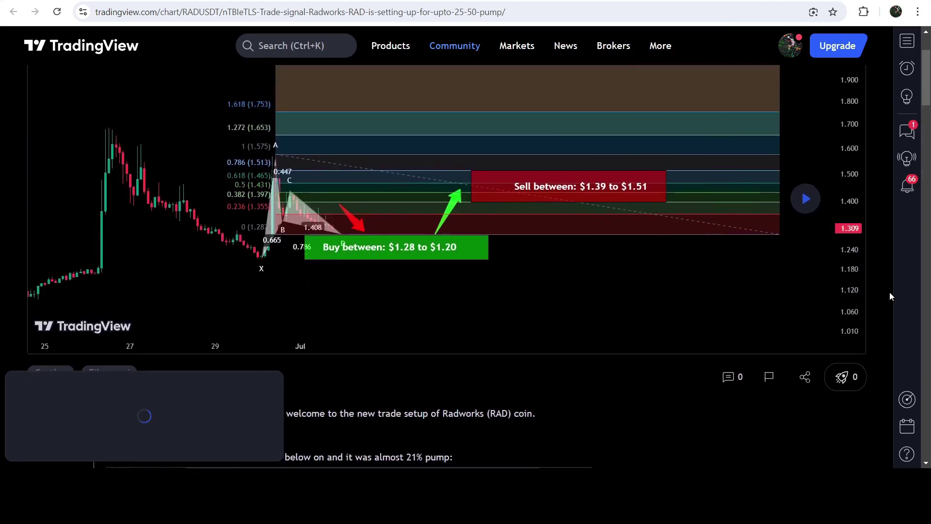
pyautogui.scroll(1, 889, 291)
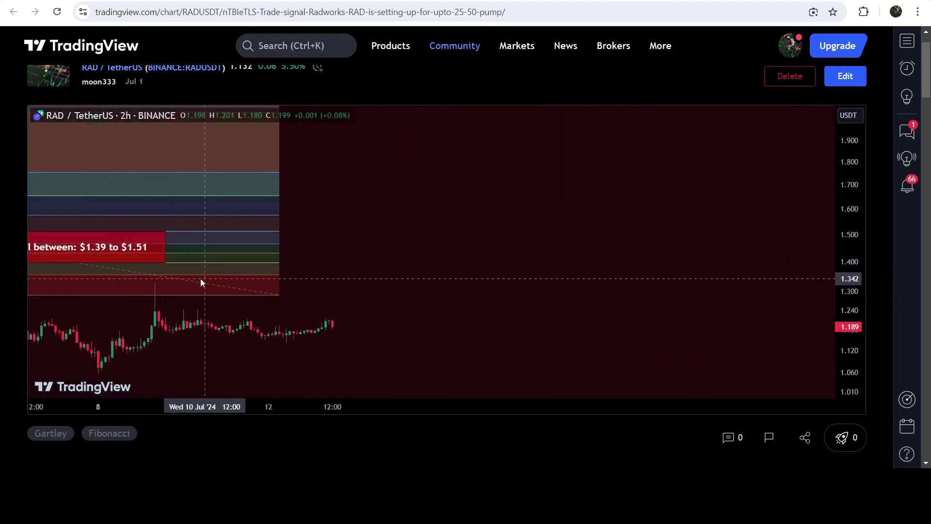
pyautogui.moveTo(201, 280); pyautogui.dragTo(636, 282)
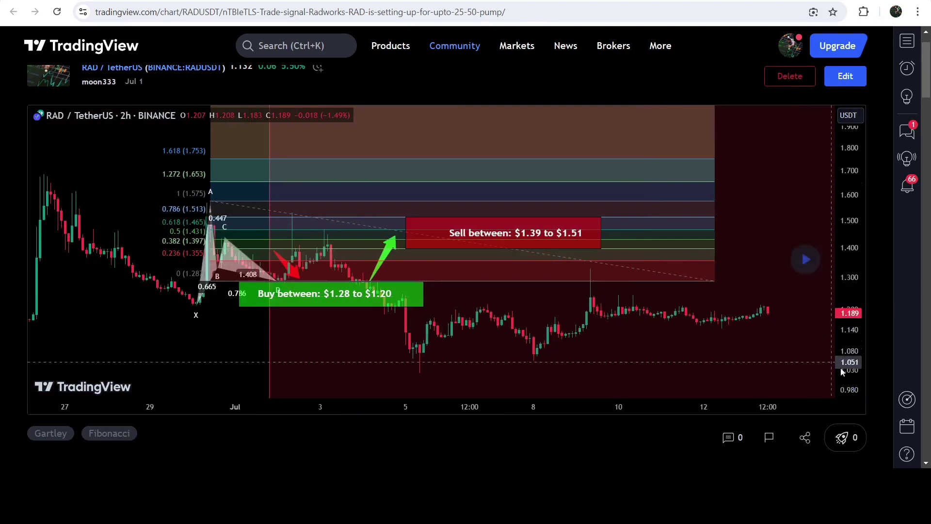
pyautogui.moveTo(842, 373); pyautogui.dragTo(842, 309)
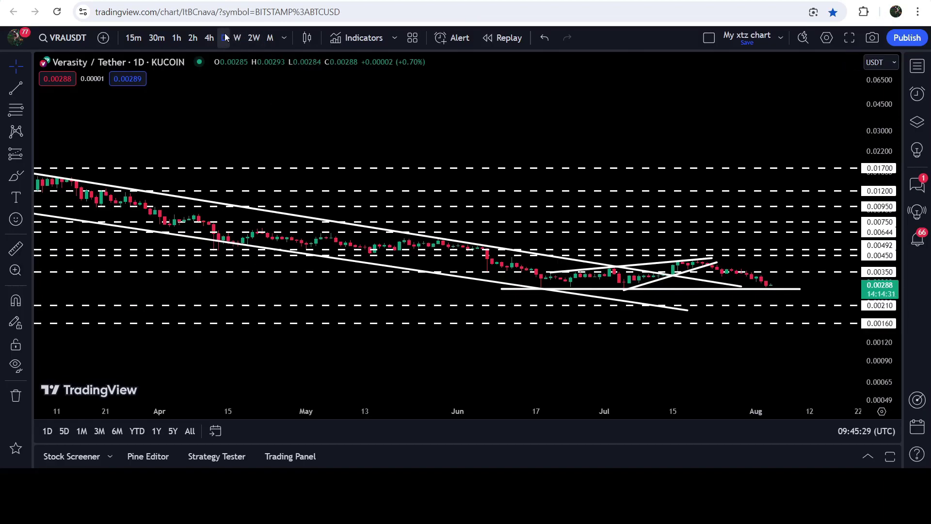
# Examine the support line near 0.00270 on the VRAUSDT daily chart, undoing the accidental move of the dashed 0.00210 level.
pyautogui.moveTo(881, 359); pyautogui.dragTo(863, 213)
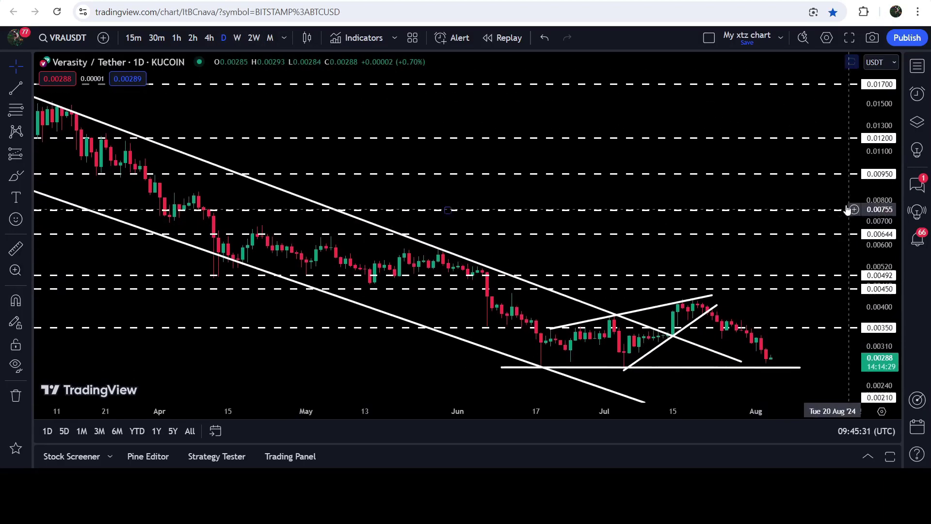
pyautogui.moveTo(420, 191); pyautogui.dragTo(376, 144)
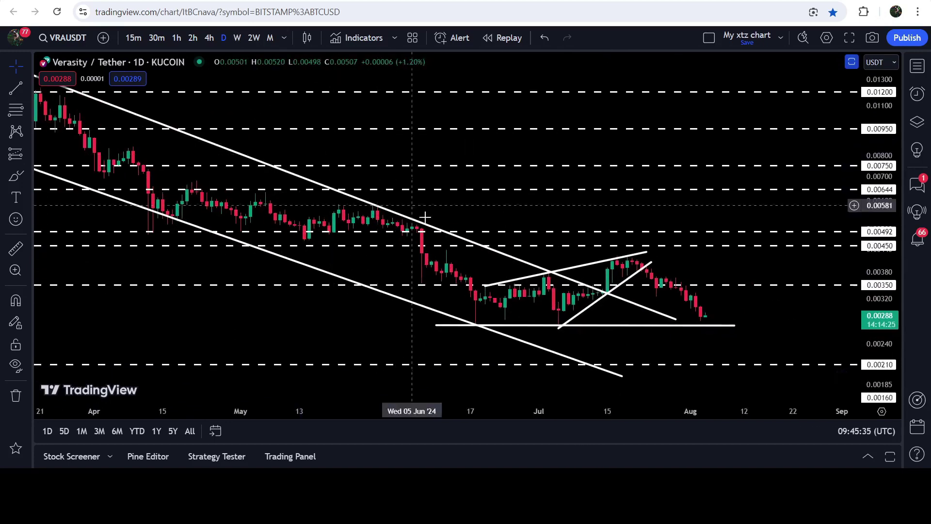
pyautogui.click(499, 329)
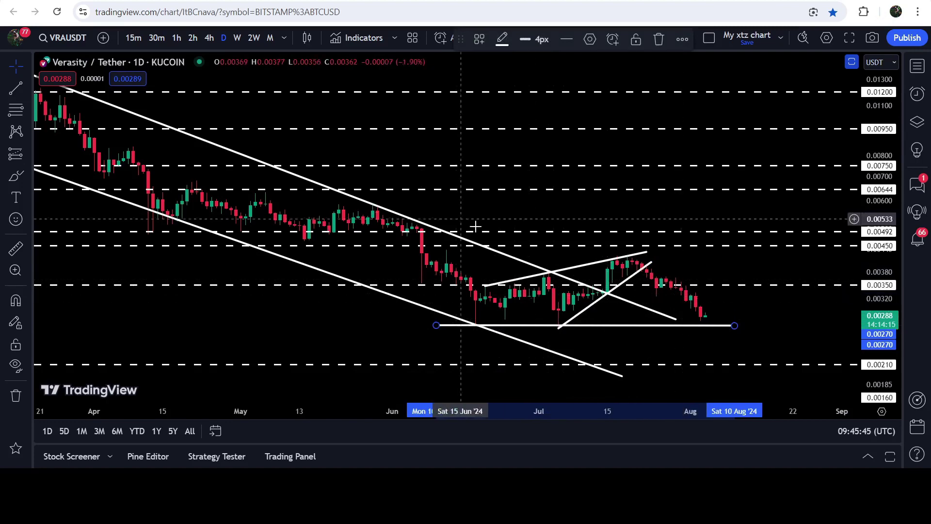
pyautogui.moveTo(803, 359); pyautogui.dragTo(782, 272)
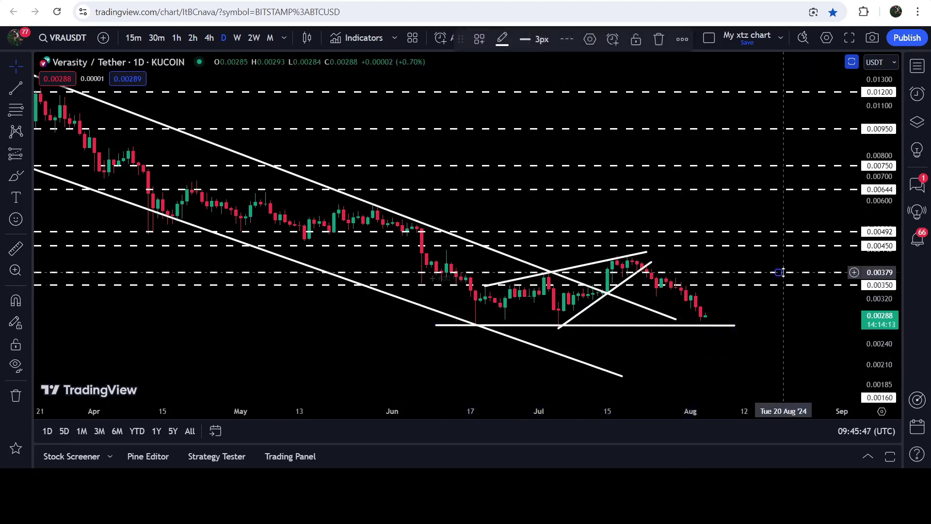
pyautogui.hotkey('ctrl', 'z')
# Extend the lower trend line of the small rising wedge down to about 0.00231 at 28 Jun '24.
pyautogui.moveTo(783, 328); pyautogui.dragTo(765, 248)
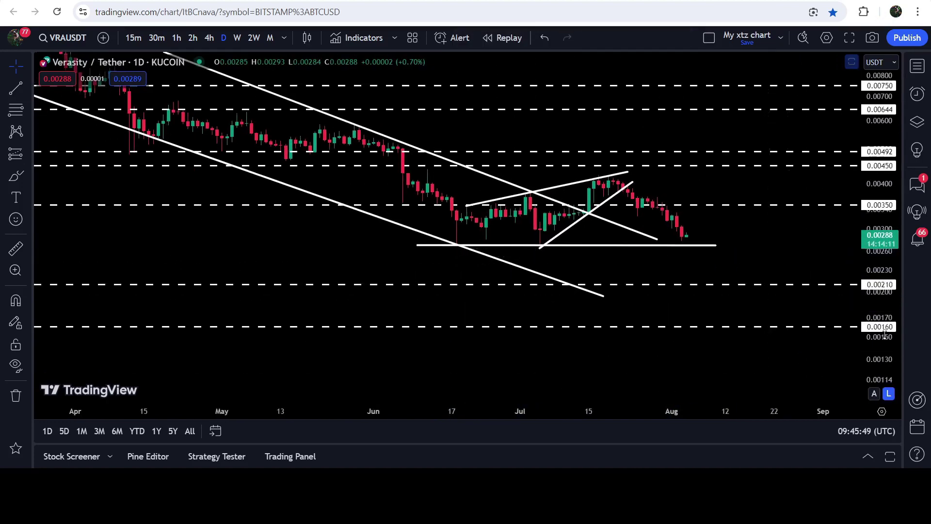
pyautogui.moveTo(884, 334); pyautogui.dragTo(880, 285)
pyautogui.moveTo(733, 171); pyautogui.dragTo(730, 198)
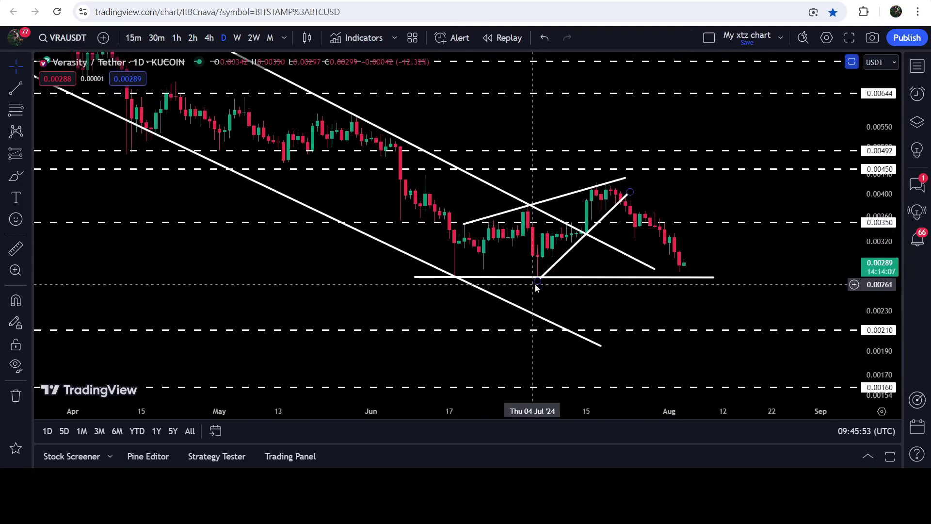
pyautogui.moveTo(536, 286); pyautogui.dragTo(504, 312)
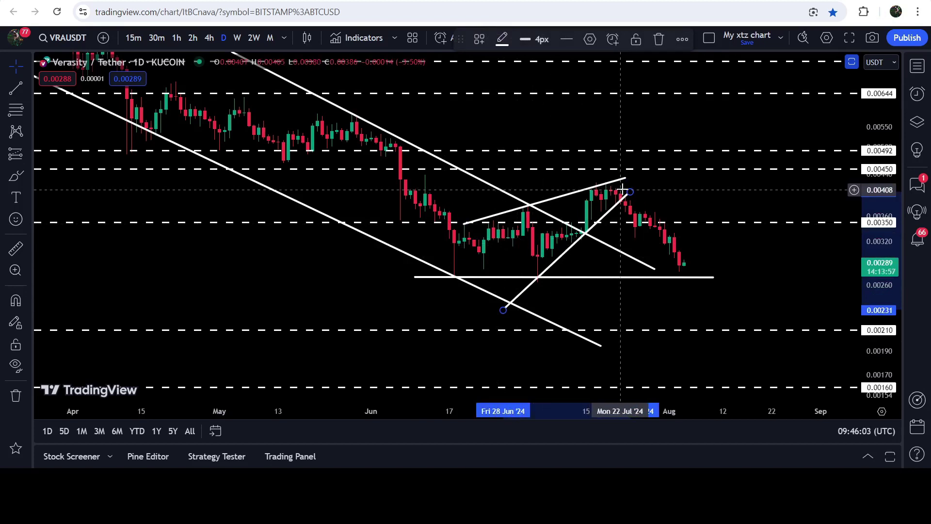
pyautogui.click(18, 174)
pyautogui.moveTo(487, 304)
pyautogui.mouseDown()
pyautogui.moveTo(490, 223)
pyautogui.moveTo(560, 218)
pyautogui.moveTo(604, 194)
pyautogui.moveTo(645, 237)
pyautogui.mouseUp()
pyautogui.press('Delete')
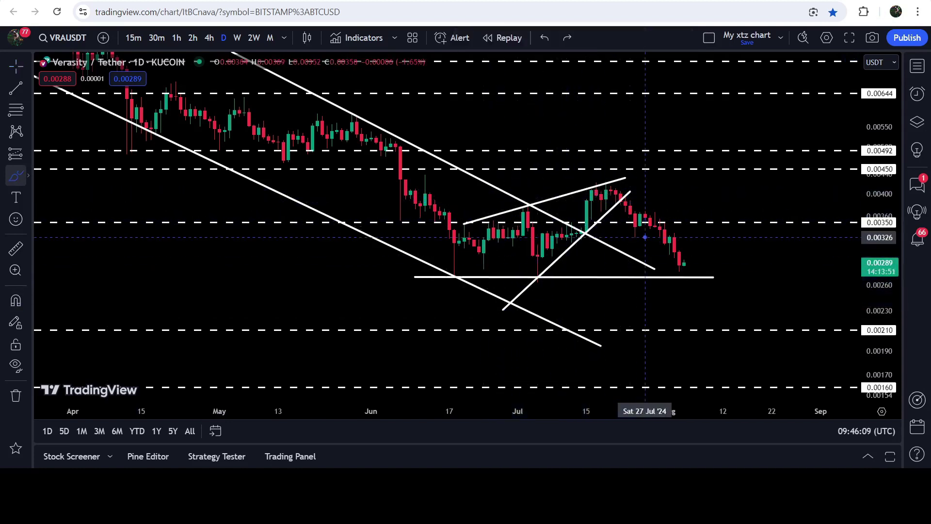
# Extend the falling channel's upper trend line to about 0.00264 in early August '24, just below the latest candles.
pyautogui.click(669, 279)
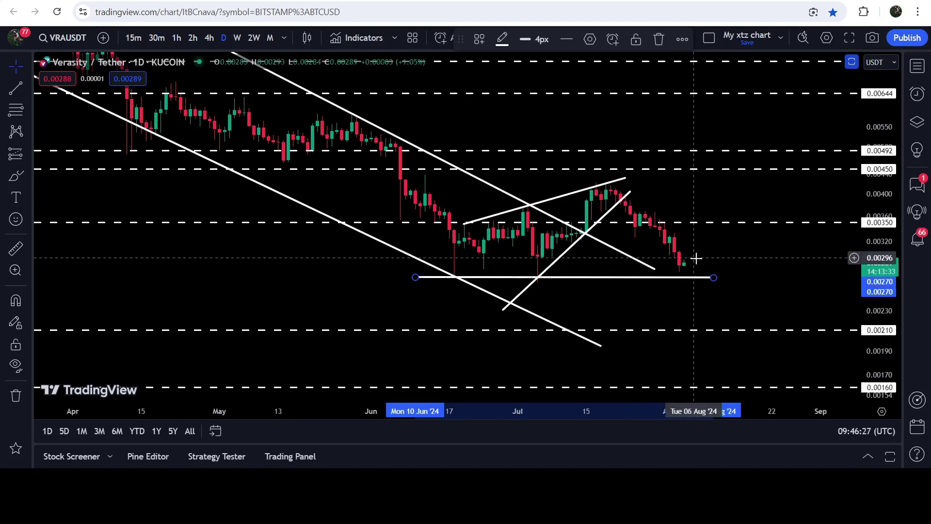
pyautogui.click(656, 270)
pyautogui.moveTo(657, 270); pyautogui.dragTo(679, 284)
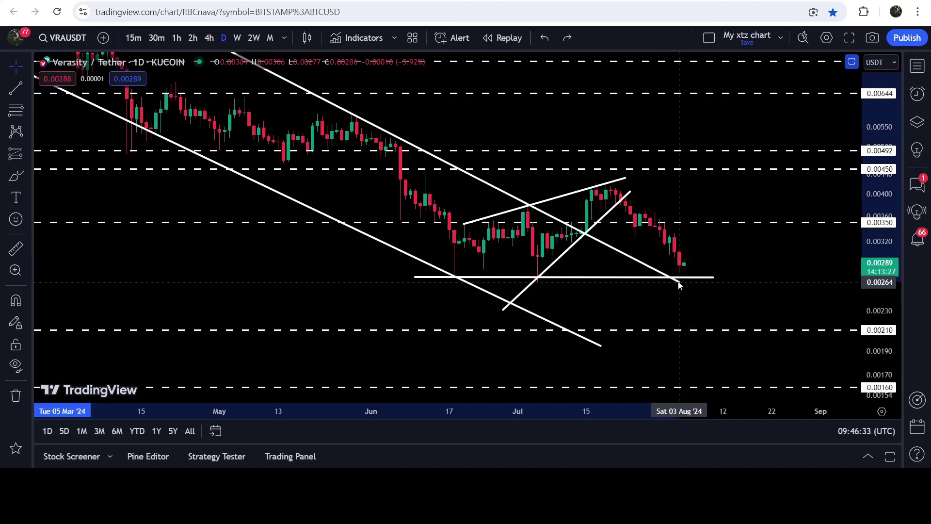
pyautogui.moveTo(678, 286); pyautogui.dragTo(684, 283)
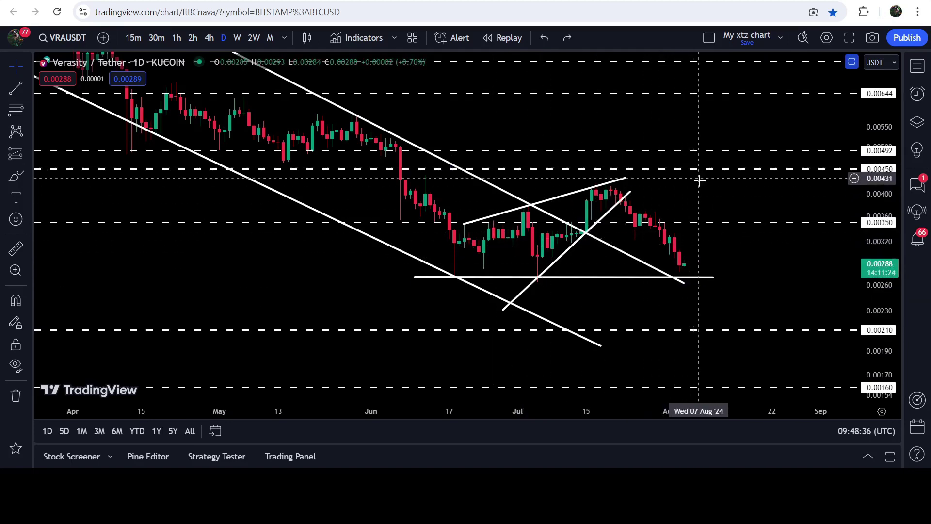
# Examine the whole falling channel on the VRAUSDT daily chart, back to its start in March.
pyautogui.moveTo(673, 185); pyautogui.dragTo(698, 229)
pyautogui.moveTo(515, 175); pyautogui.dragTo(569, 226)
pyautogui.moveTo(418, 136); pyautogui.dragTo(472, 184)
pyautogui.moveTo(377, 130); pyautogui.dragTo(434, 163)
pyautogui.moveTo(877, 98); pyautogui.dragTo(867, 223)
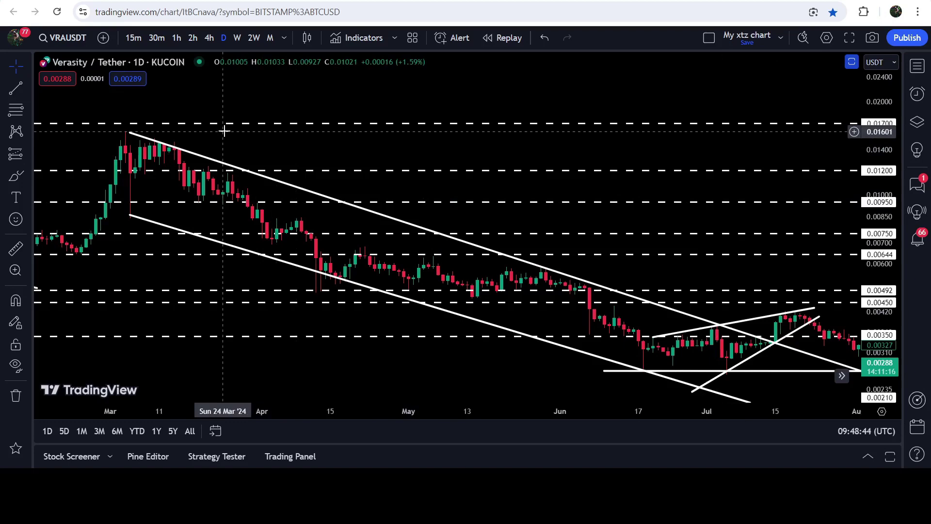
# Switch the VRAUSDT chart to weekly and review the earlier falling wedges from late 2021 onward.
pyautogui.click(238, 38)
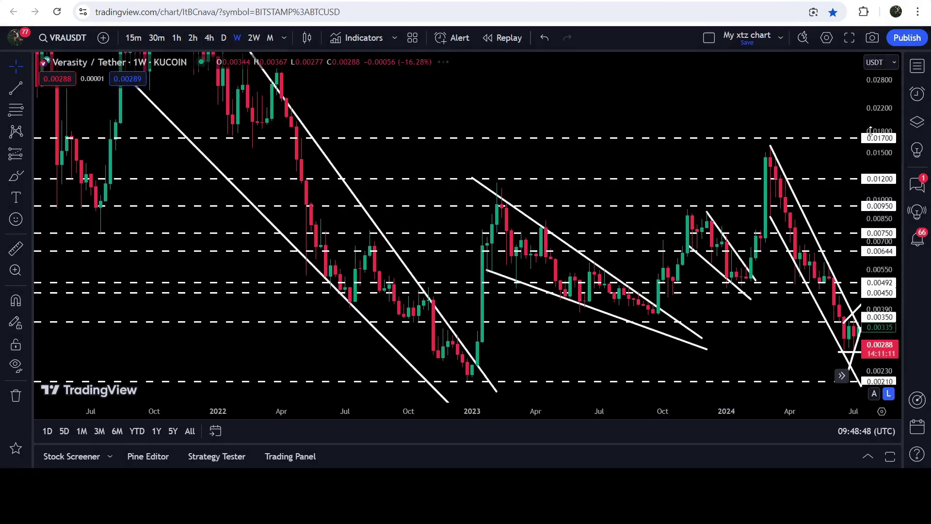
pyautogui.moveTo(871, 130); pyautogui.dragTo(854, 309)
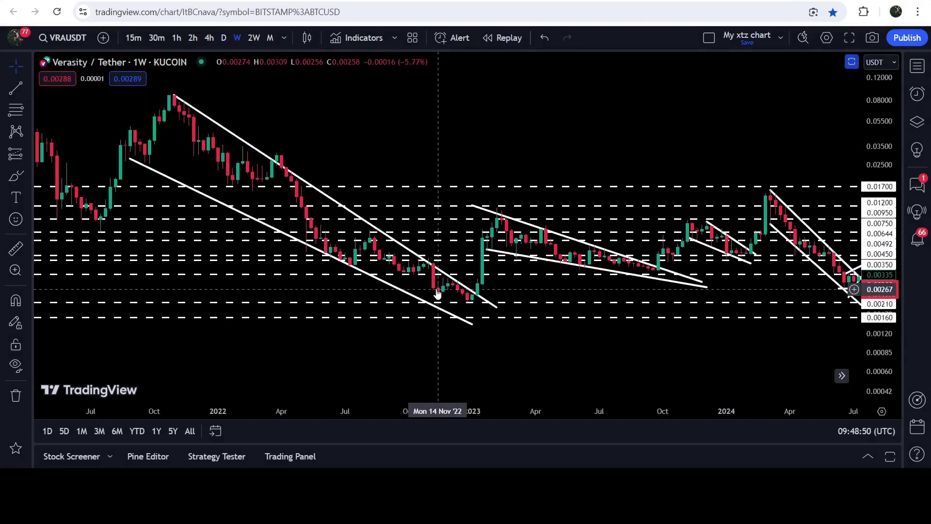
pyautogui.moveTo(403, 121); pyautogui.dragTo(343, 124)
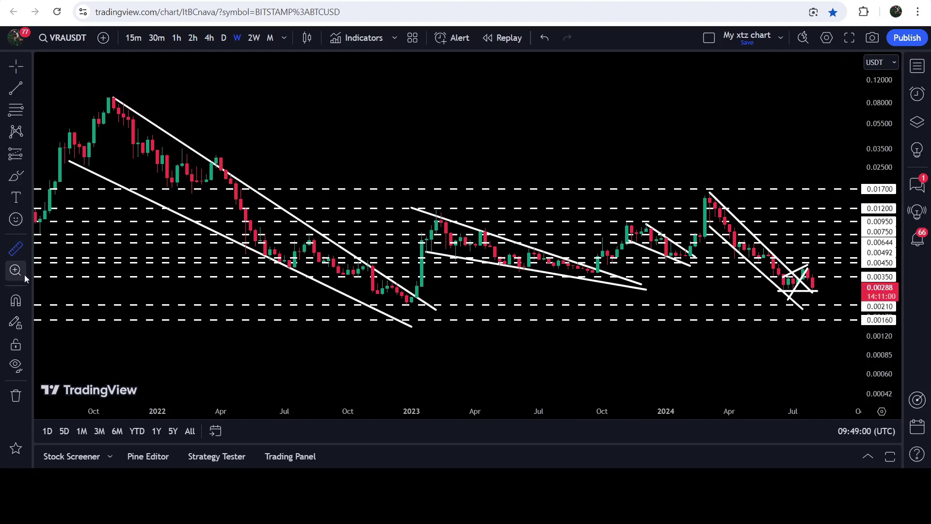
# Measure the price rise from the January 2023 low to the March 2024 high with magnet snapping on, and clear the measurement.
pyautogui.click(15, 301)
pyautogui.moveTo(411, 307); pyautogui.dragTo(709, 184)
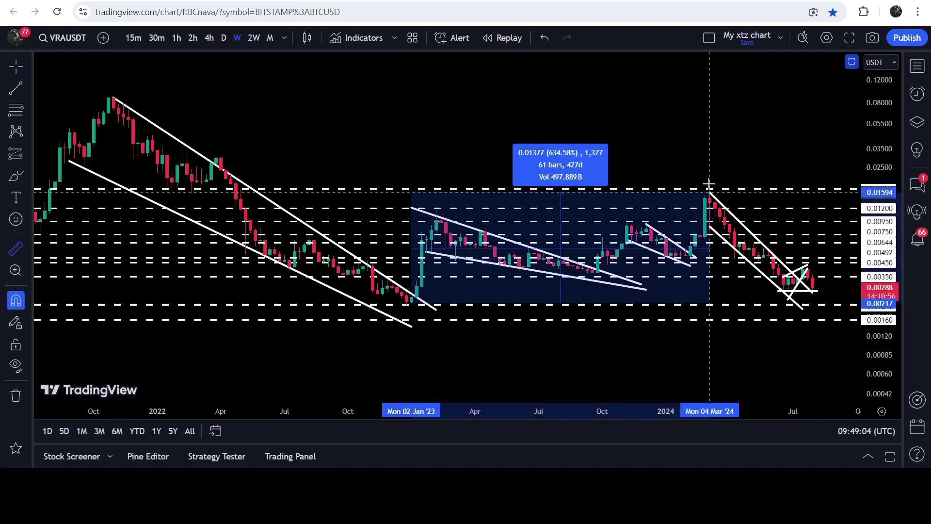
pyautogui.click(709, 182)
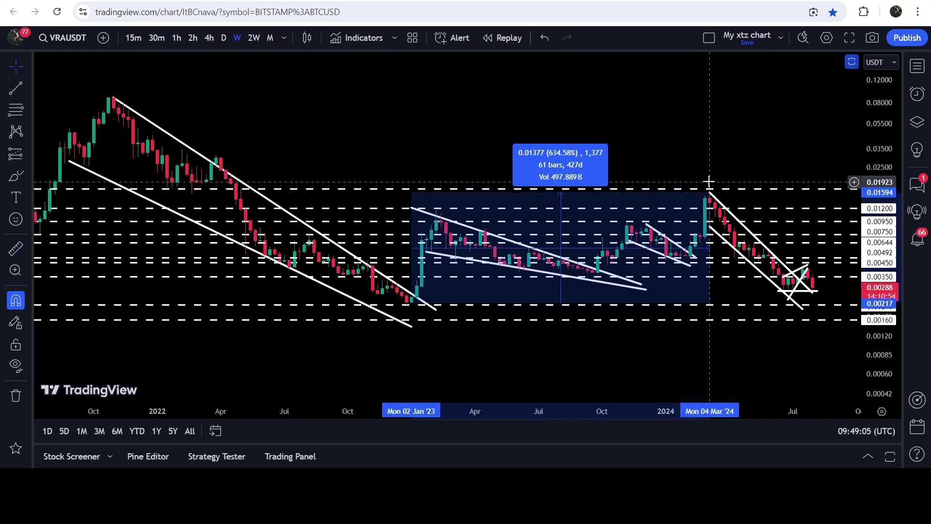
pyautogui.click(653, 161)
pyautogui.moveTo(218, 102); pyautogui.dragTo(220, 108)
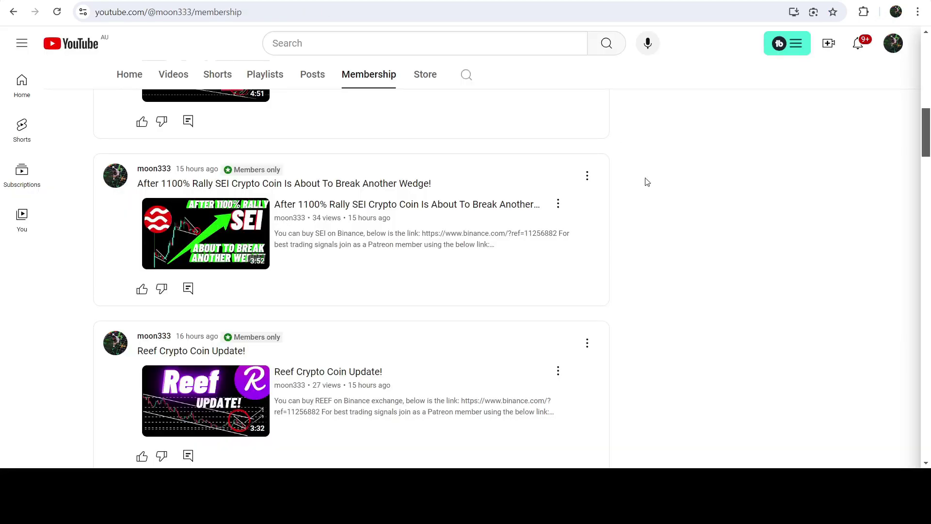
# Browse the YouTube channel's members-only posts, and return to the summary of the July 2024 trade signals report on Patreon.
pyautogui.scroll(-4, 695, 181)
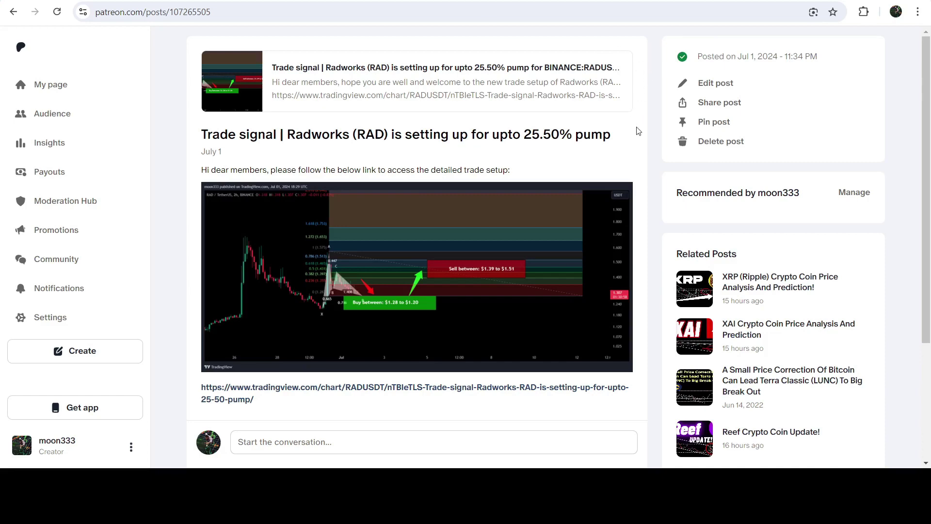
pyautogui.click(13, 11)
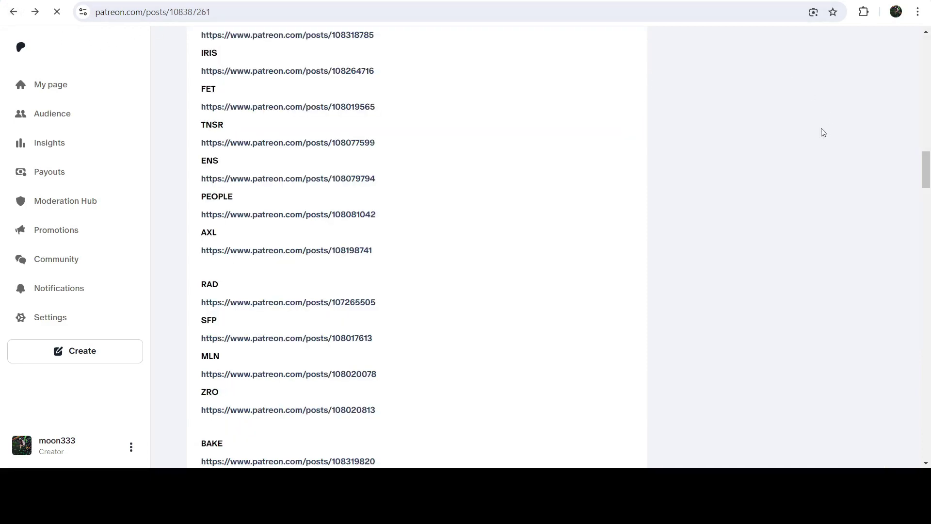
pyautogui.scroll(7, 801, 140)
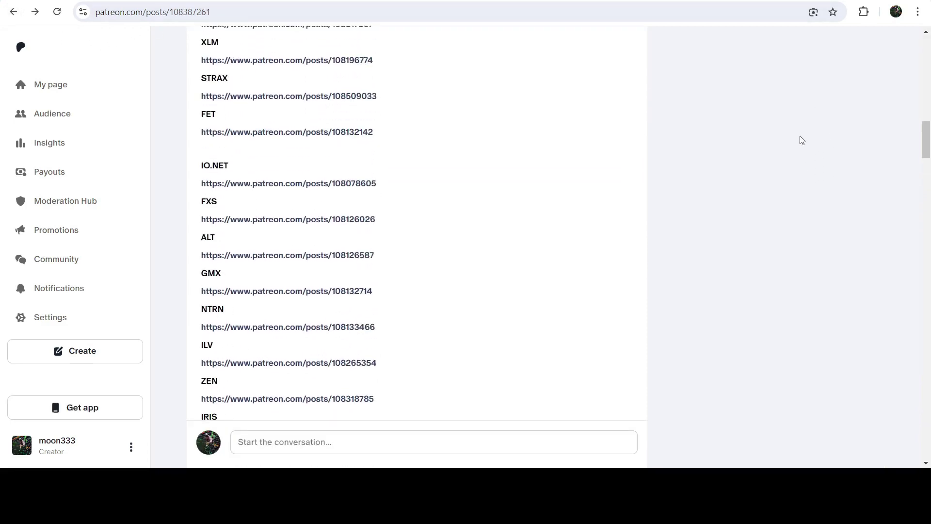
pyautogui.scroll(18, 801, 140)
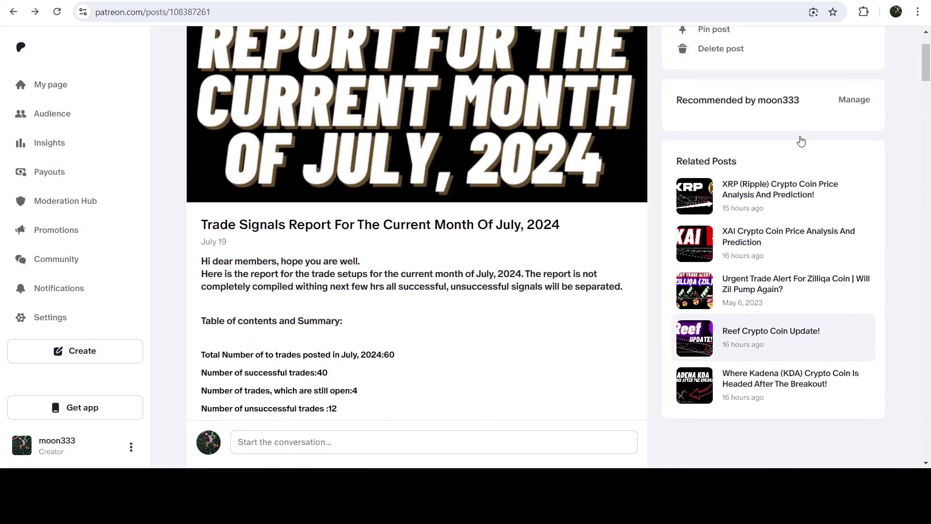